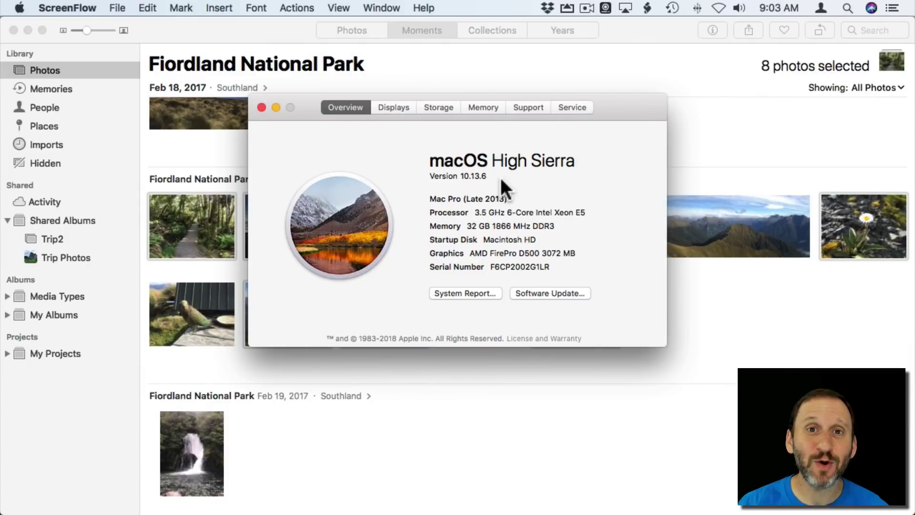
Close the About This Mac window showing macOS High Sierra 10.13.6.
{"action": "left_click", "coordinate": [261, 107]}
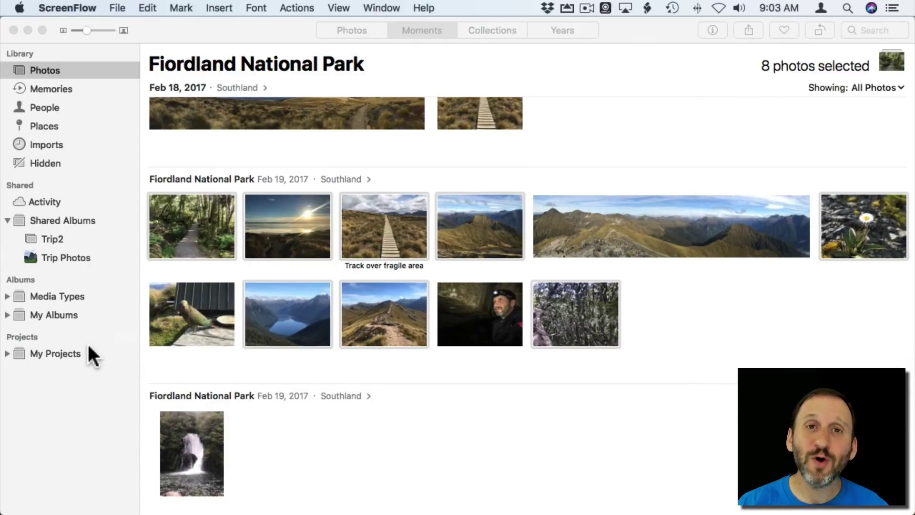
Return to the Photos library and start a new Prints project from the selected Fiordland photos.
{"action": "left_click", "coordinate": [196, 228]}
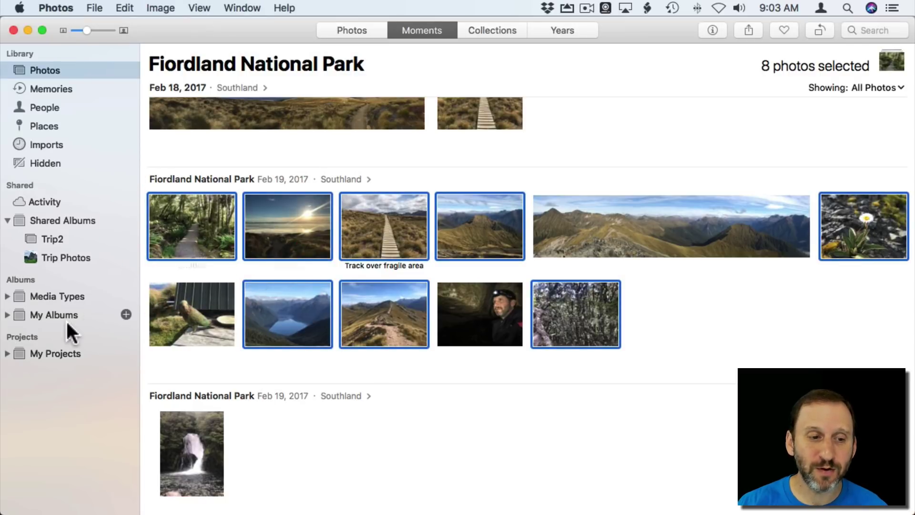
{"action": "left_click", "coordinate": [126, 354]}
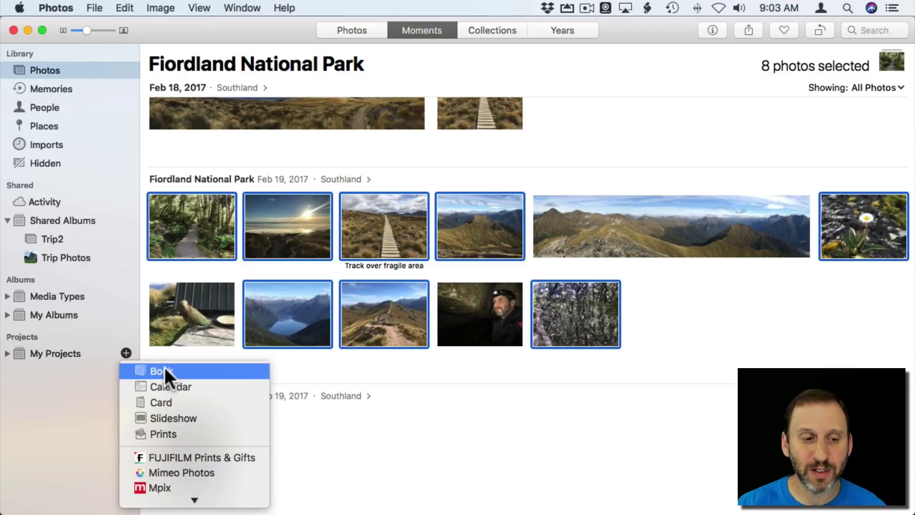
{"action": "left_click", "coordinate": [167, 434]}
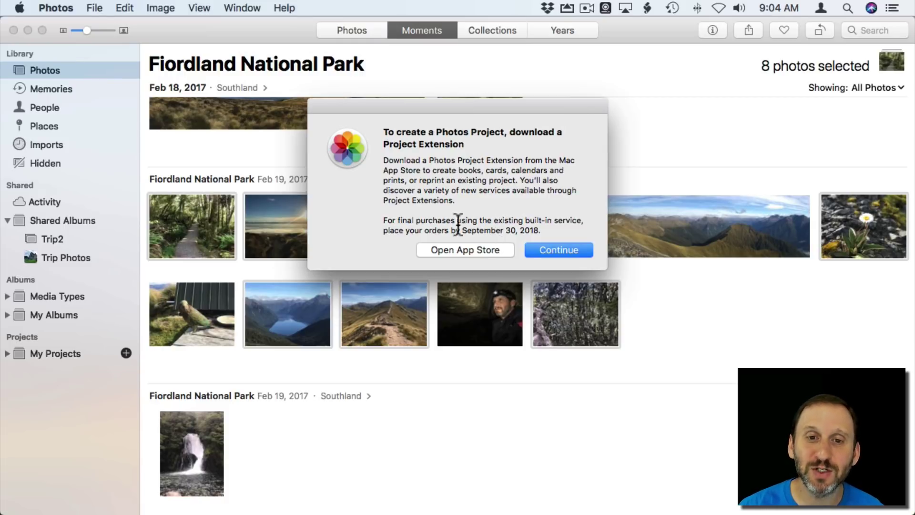
{"action": "left_click", "coordinate": [557, 252]}
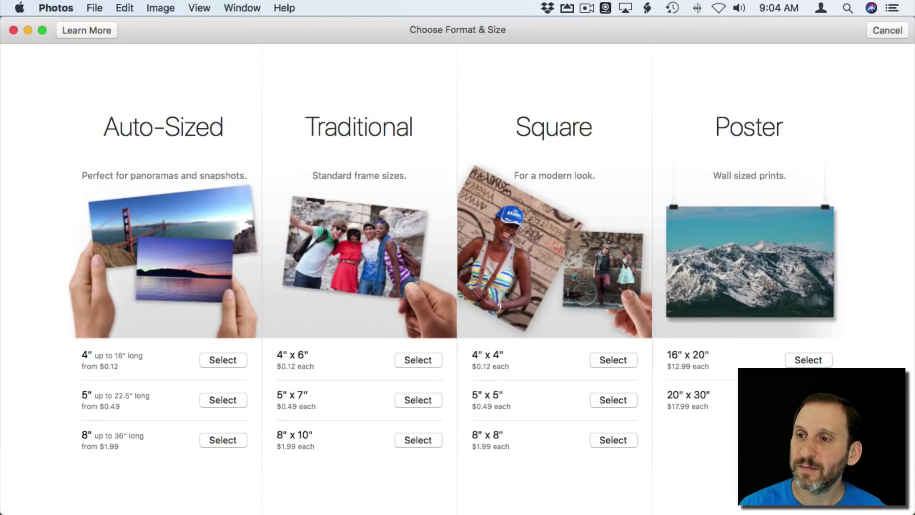
{"action": "left_click", "coordinate": [885, 30]}
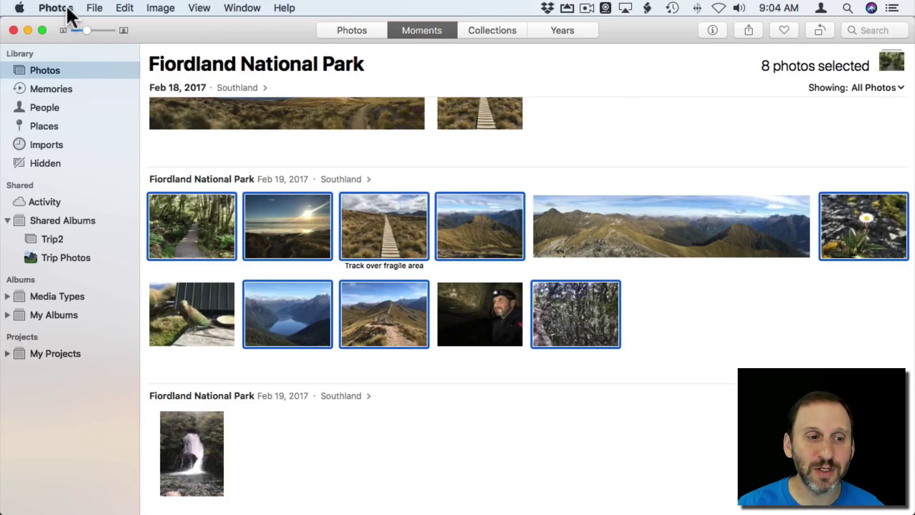
{"action": "left_click", "coordinate": [127, 353]}
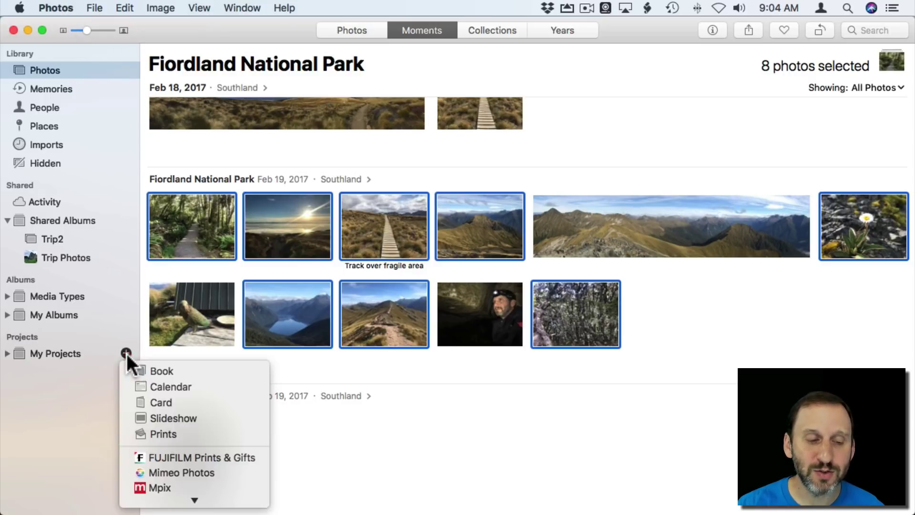
{"action": "left_click", "coordinate": [168, 437]}
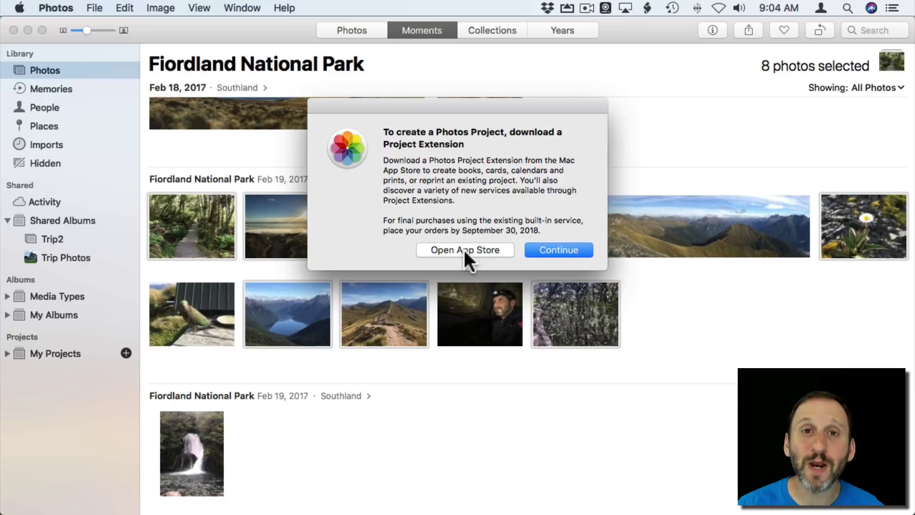
Go to the Mac App Store to get Photos project extensions.
{"action": "left_click", "coordinate": [464, 249]}
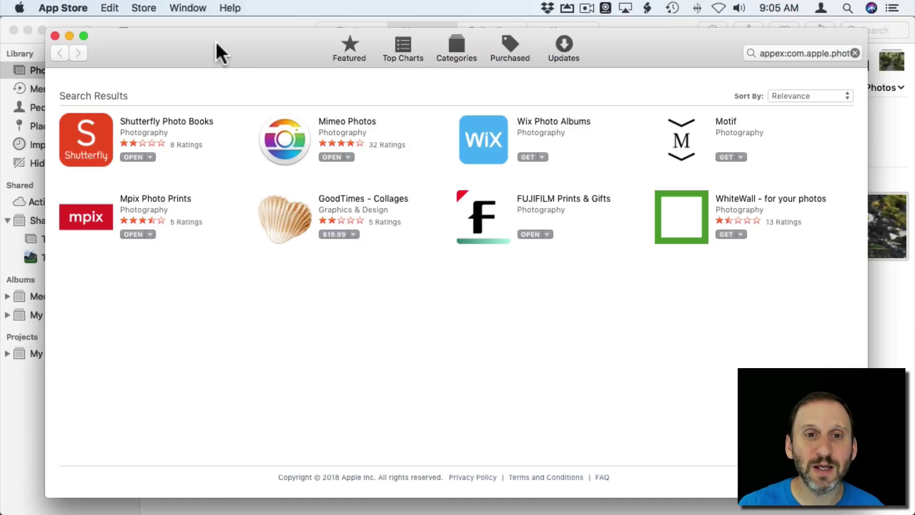
Quit the App Store, create a FUJIFILM Prints & Gifts project, and allow it photo access.
{"action": "key", "text": "super+q"}
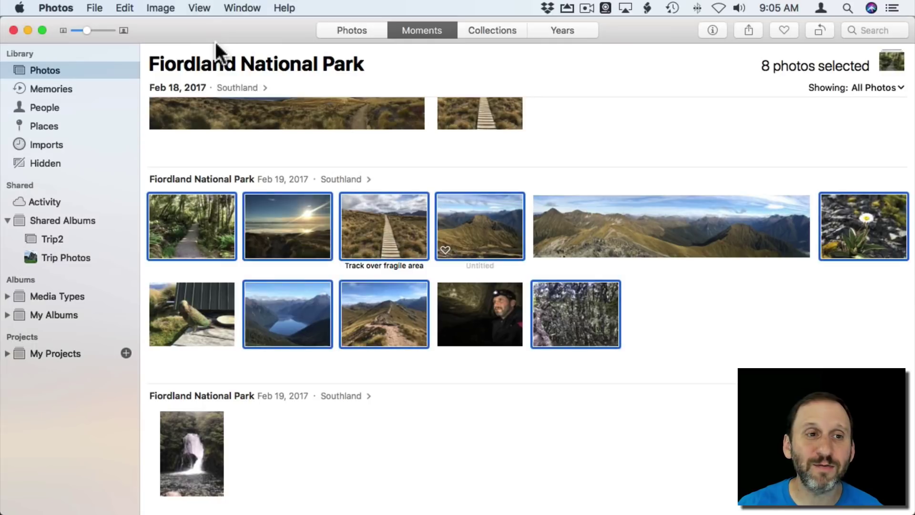
{"action": "left_click", "coordinate": [125, 352]}
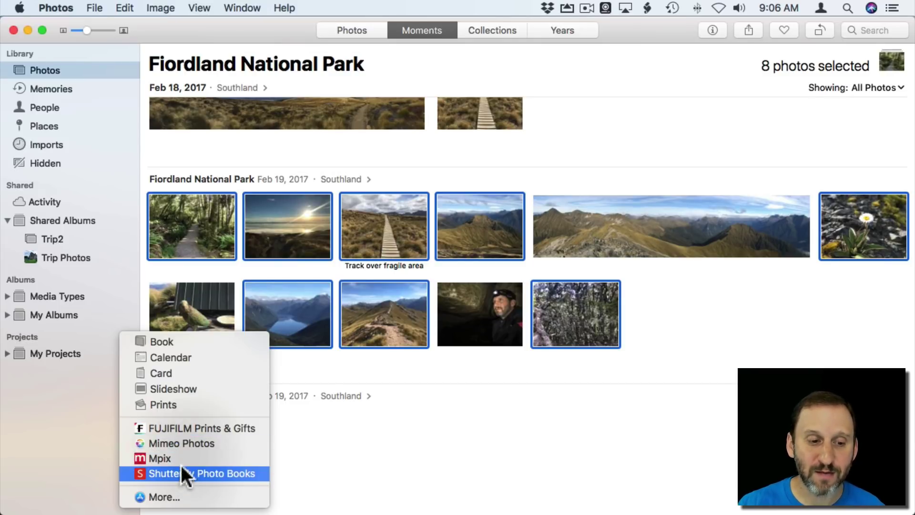
{"action": "left_click", "coordinate": [181, 430]}
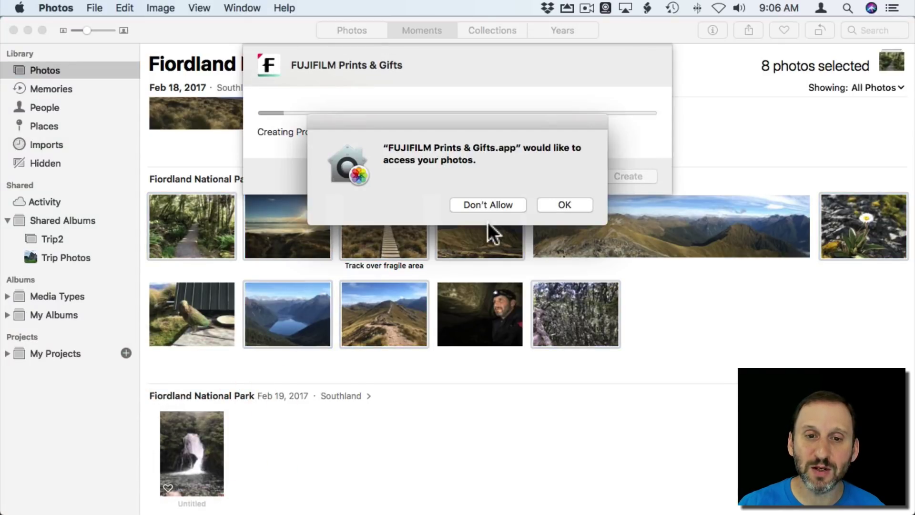
{"action": "left_click", "coordinate": [563, 206]}
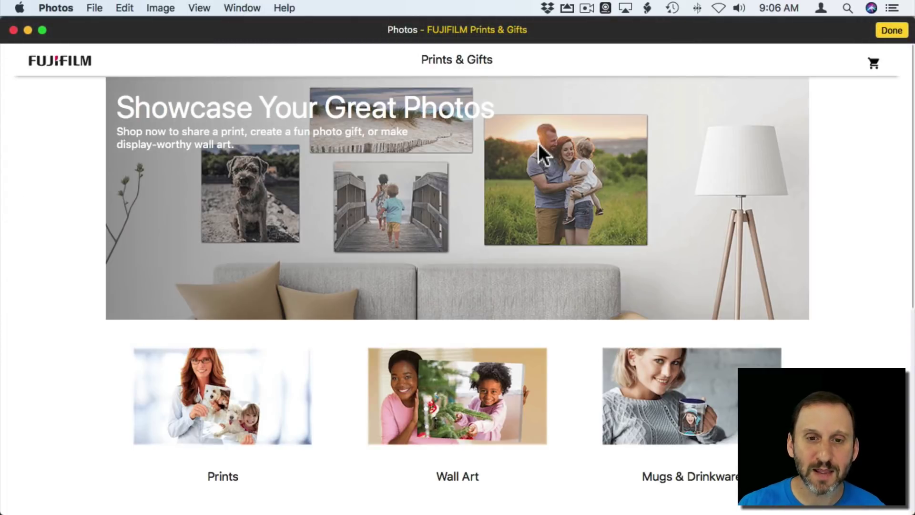
Scroll through the FUJIFILM storefront tiles, from Prints and Wall Art down to Cards, then back up.
{"action": "scroll", "coordinate": [287, 347], "scroll_direction": "down", "scroll_amount": 10}
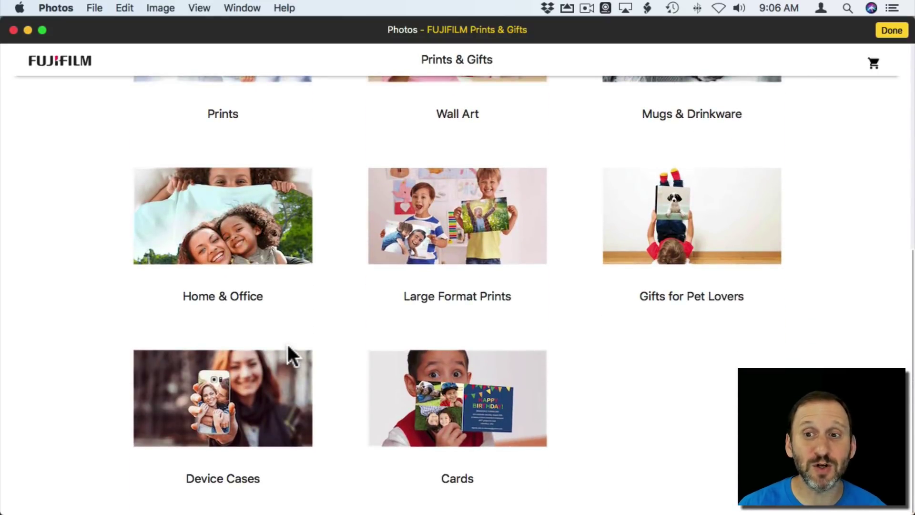
{"action": "scroll", "coordinate": [287, 344], "scroll_direction": "up", "scroll_amount": 8}
{"action": "scroll", "coordinate": [287, 344], "scroll_direction": "down", "scroll_amount": 4}
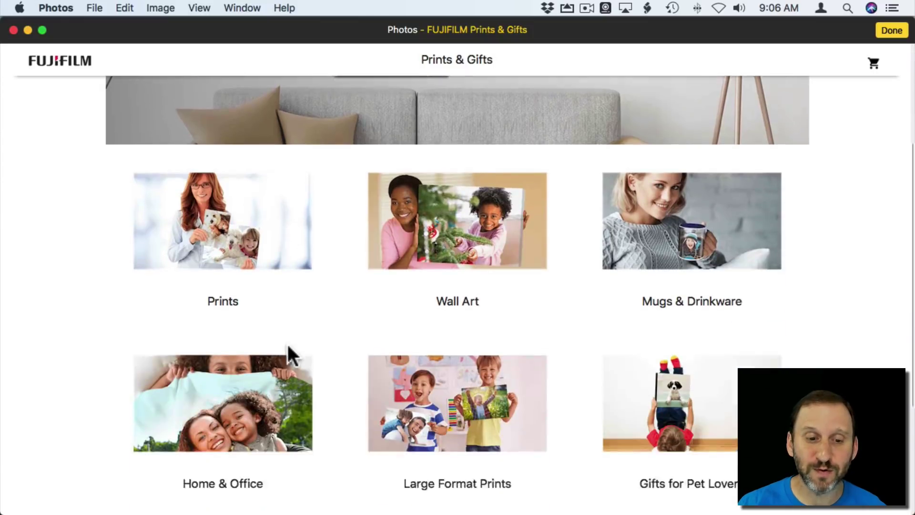
{"action": "scroll", "coordinate": [287, 344], "scroll_direction": "down", "scroll_amount": 3}
{"action": "scroll", "coordinate": [287, 344], "scroll_direction": "up", "scroll_amount": 2}
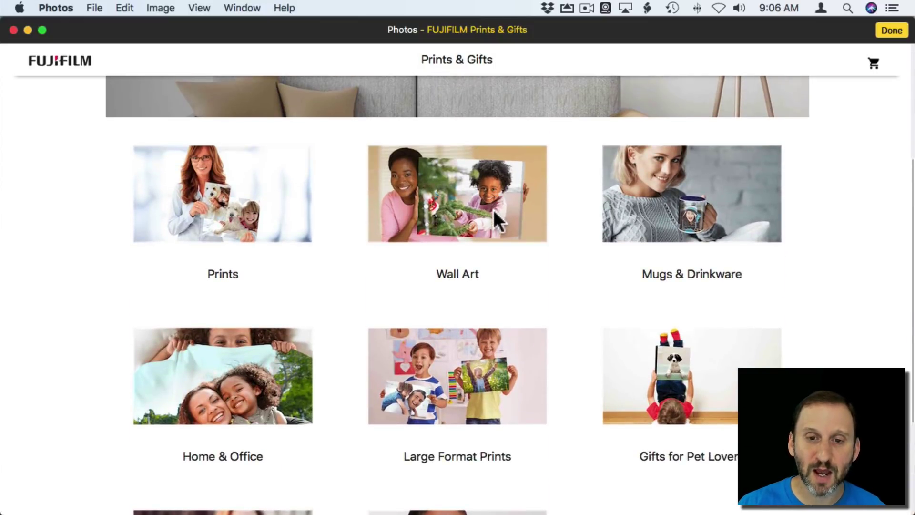
{"action": "scroll", "coordinate": [486, 214], "scroll_direction": "down", "scroll_amount": 2}
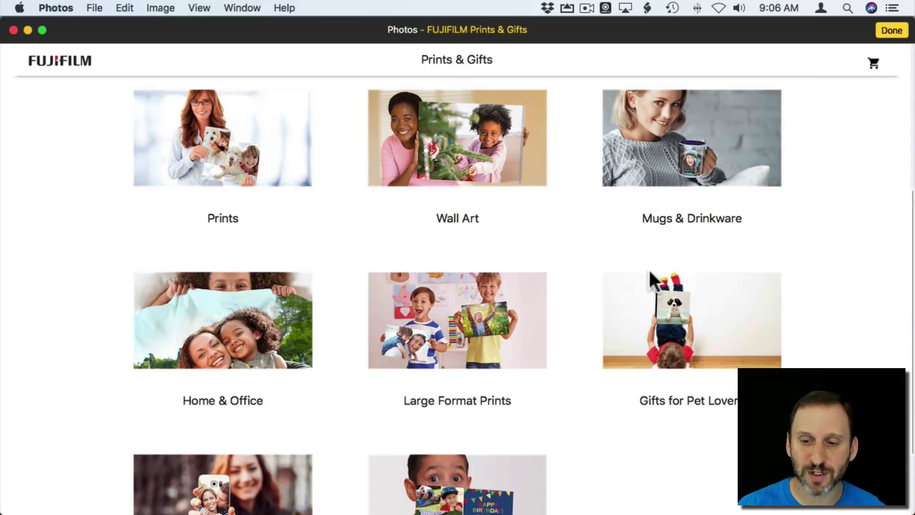
{"action": "scroll", "coordinate": [605, 312], "scroll_direction": "down", "scroll_amount": 4}
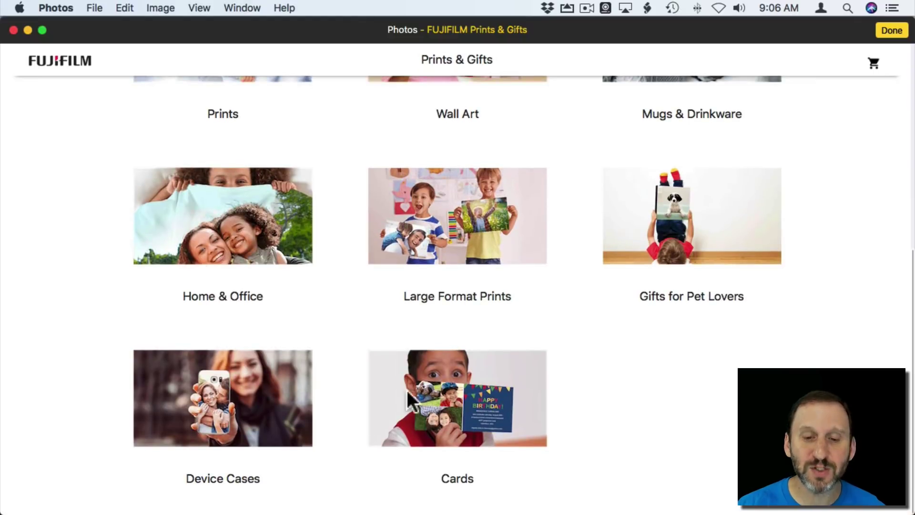
{"action": "scroll", "coordinate": [296, 333], "scroll_direction": "up", "scroll_amount": 12}
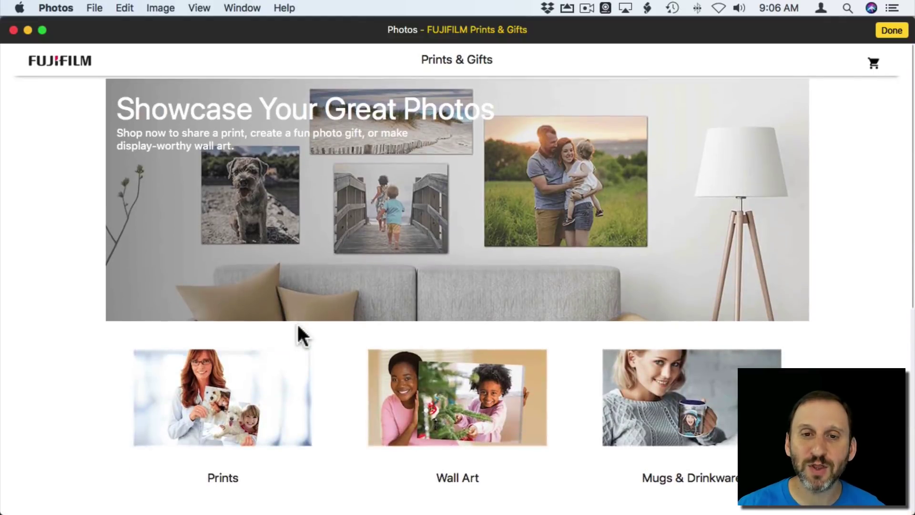
Choose 4x6 prints from the FUJIFILM Prints category.
{"action": "left_click", "coordinate": [258, 371]}
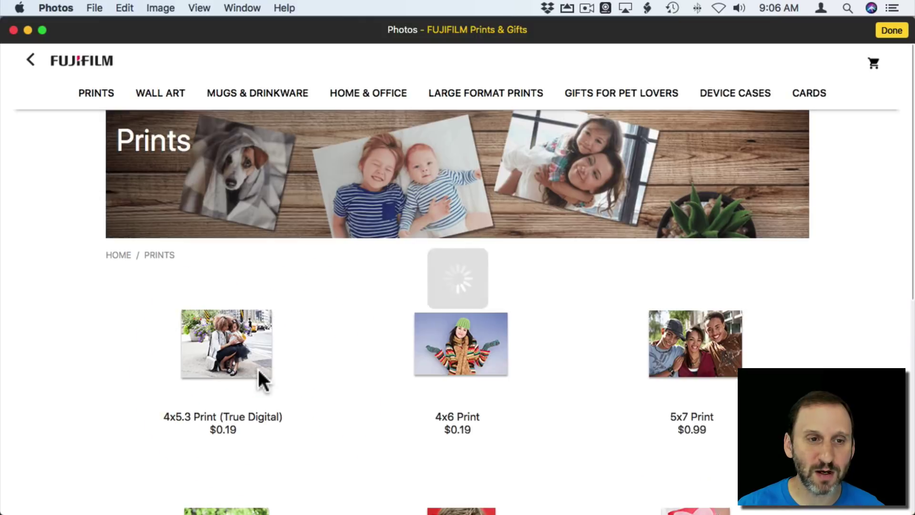
{"action": "scroll", "coordinate": [572, 343], "scroll_direction": "down", "scroll_amount": 6}
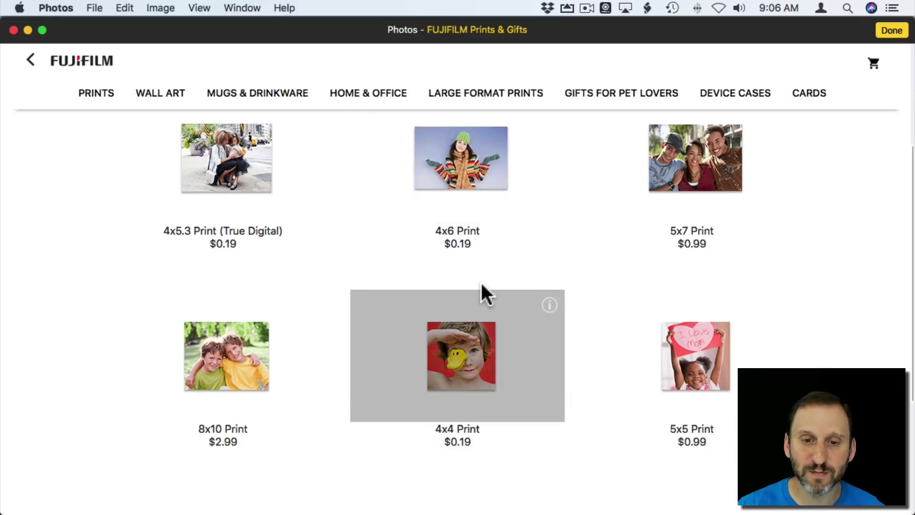
{"action": "left_click", "coordinate": [459, 140]}
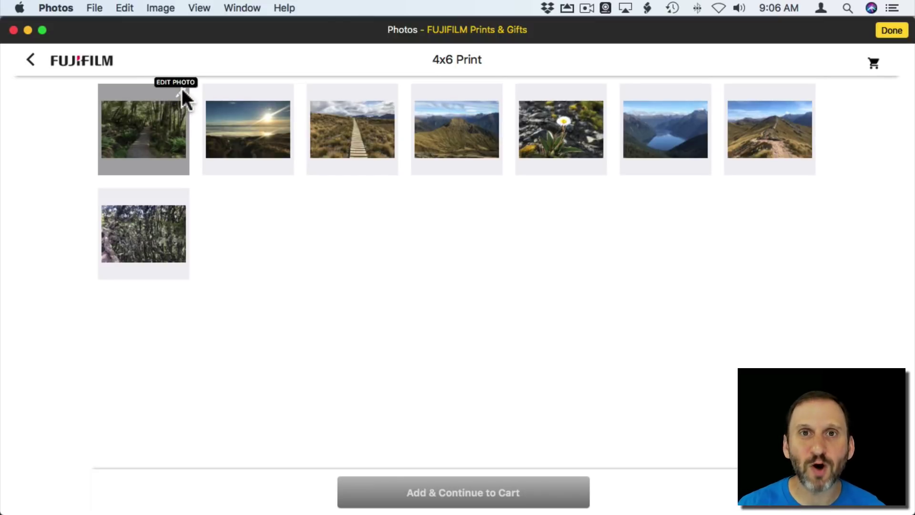
Select all eight Fiordland photos, from the forest trail to the dense forest, for printing.
{"action": "left_click", "coordinate": [164, 137]}
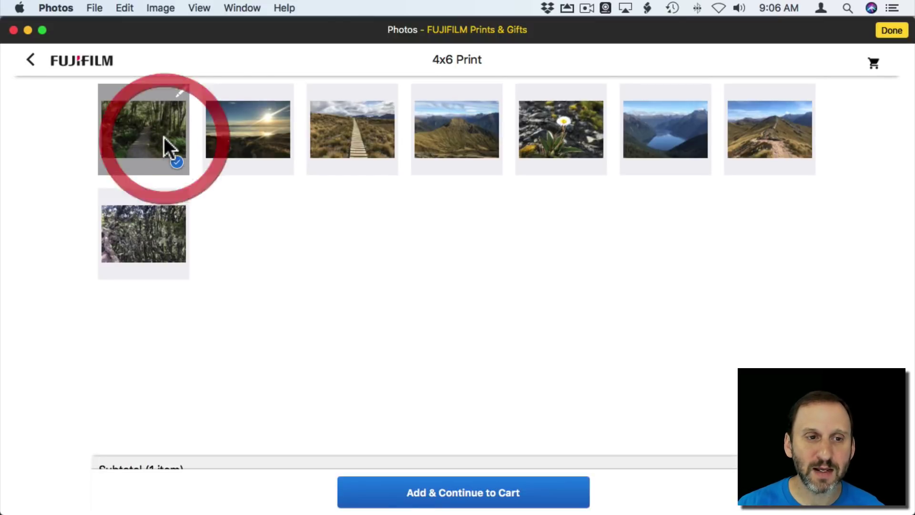
{"action": "left_click", "coordinate": [279, 144]}
{"action": "left_click", "coordinate": [383, 123]}
{"action": "left_click", "coordinate": [489, 121]}
{"action": "left_click", "coordinate": [572, 131]}
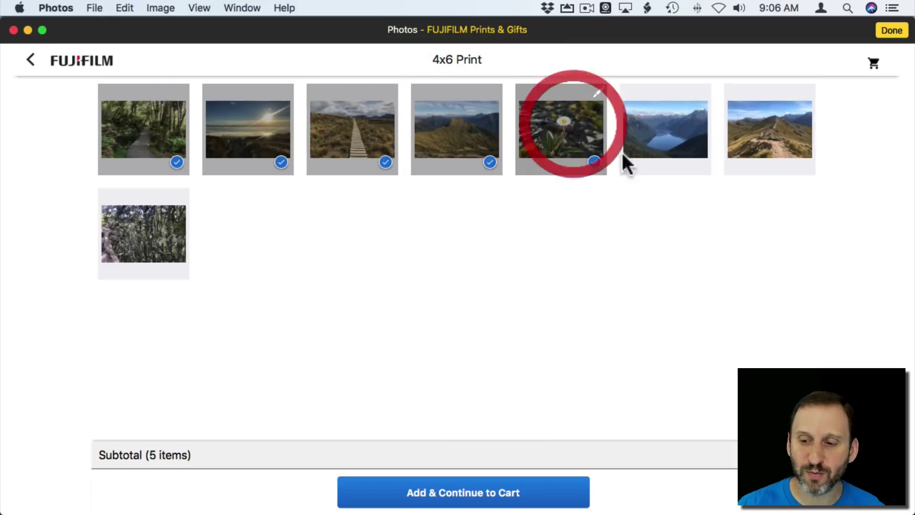
{"action": "left_click", "coordinate": [664, 136]}
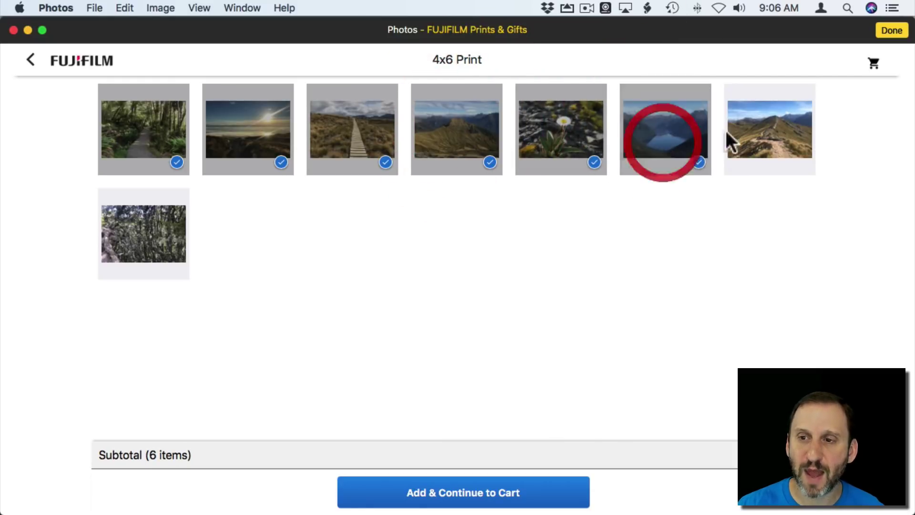
{"action": "left_click", "coordinate": [762, 124]}
{"action": "left_click", "coordinate": [146, 234]}
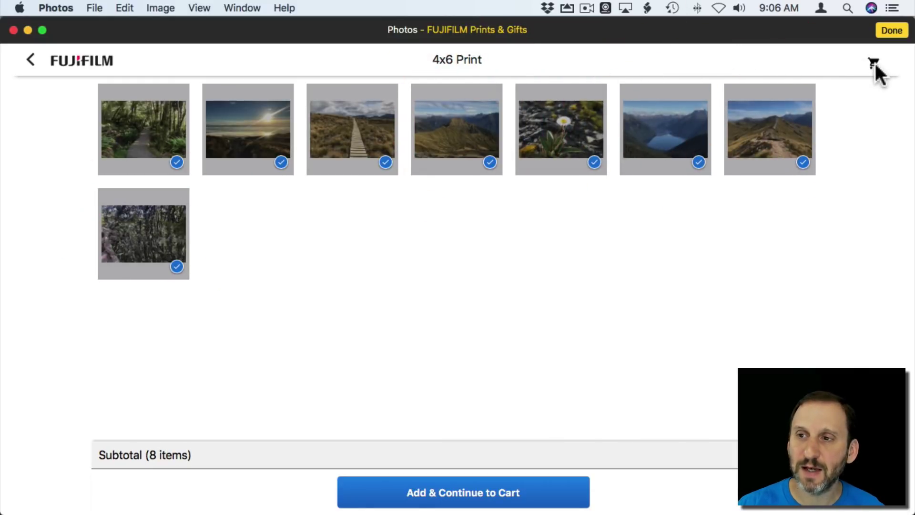
Add the prints to the cart, set the first print's quantity to 3, and proceed to checkout.
{"action": "left_click", "coordinate": [499, 479]}
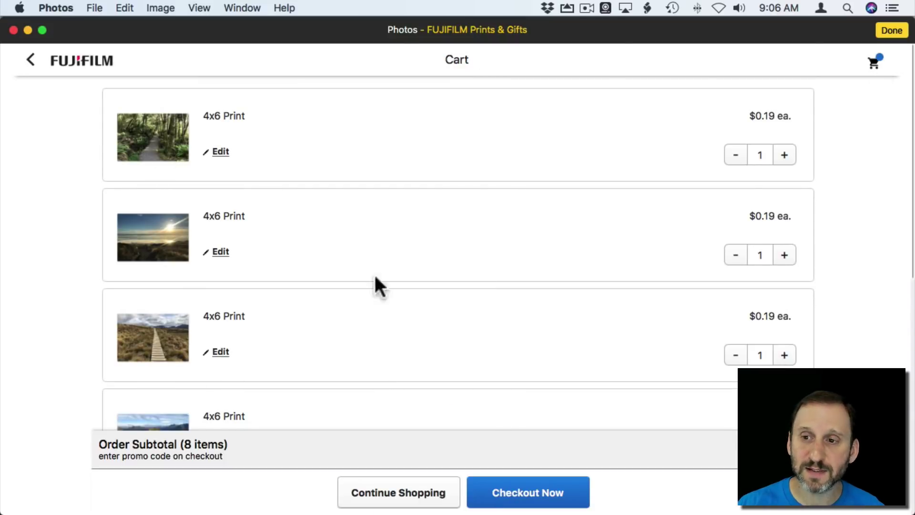
{"action": "left_click", "coordinate": [782, 153]}
{"action": "left_click", "coordinate": [783, 152]}
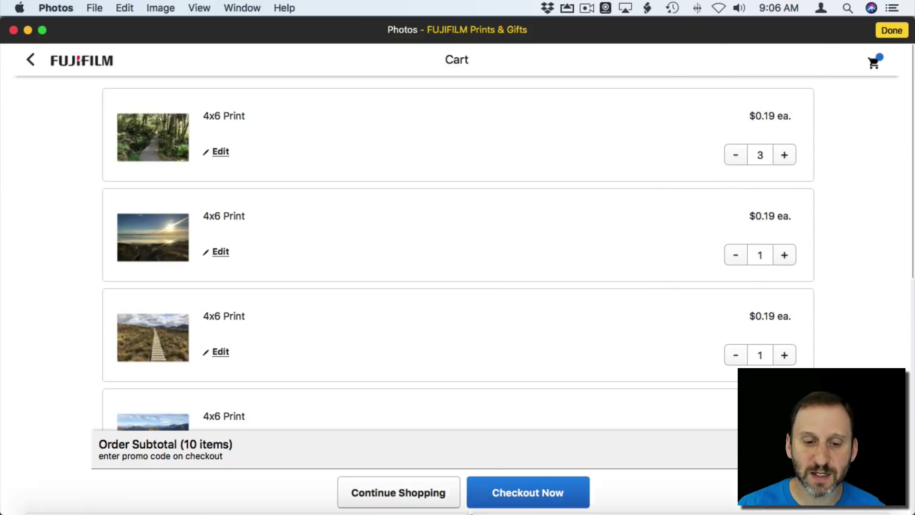
{"action": "left_click", "coordinate": [496, 487]}
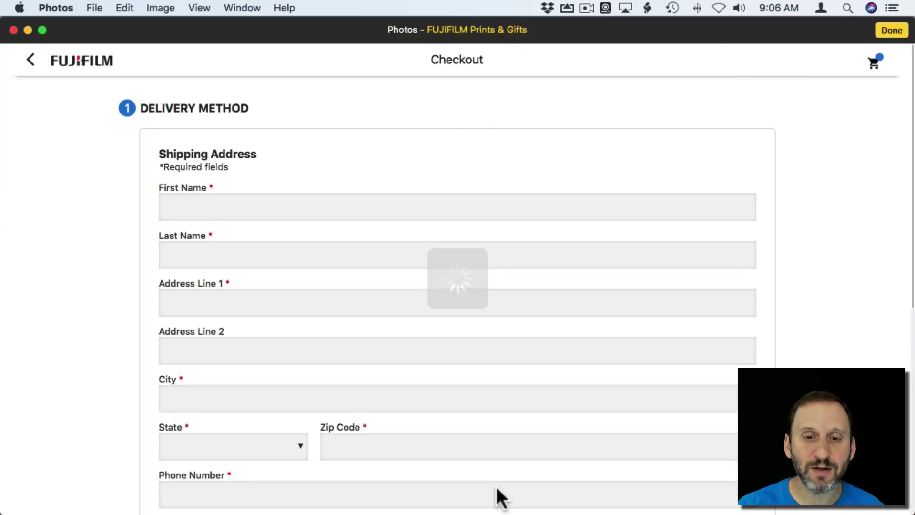
{"action": "scroll", "coordinate": [298, 408], "scroll_direction": "down", "scroll_amount": 3}
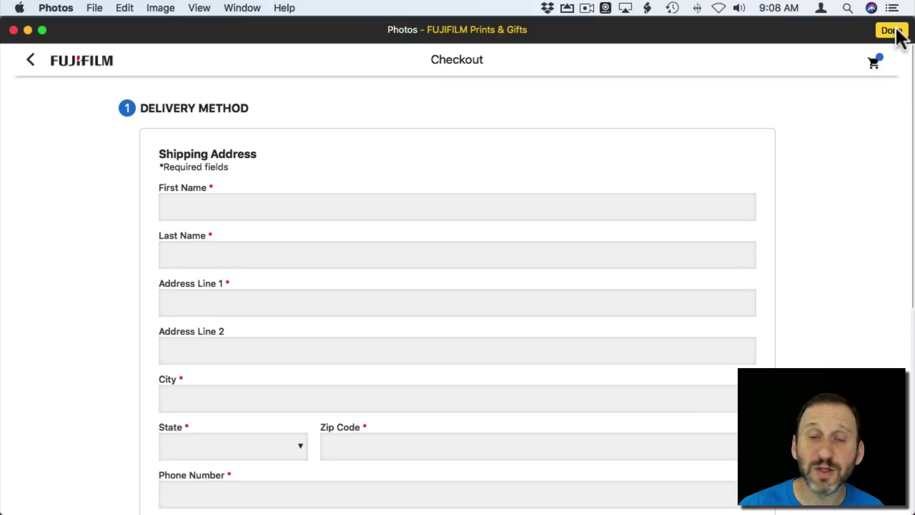
{"action": "left_click", "coordinate": [891, 30]}
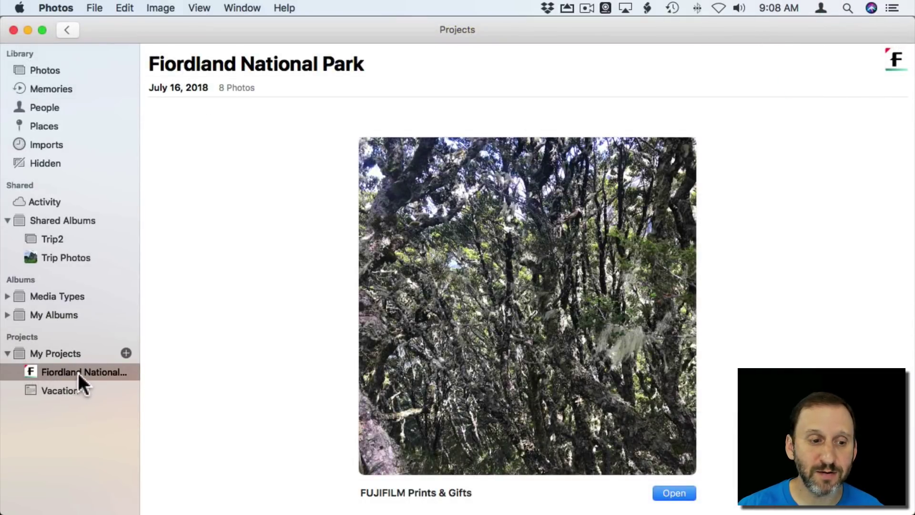
{"action": "left_click", "coordinate": [125, 351]}
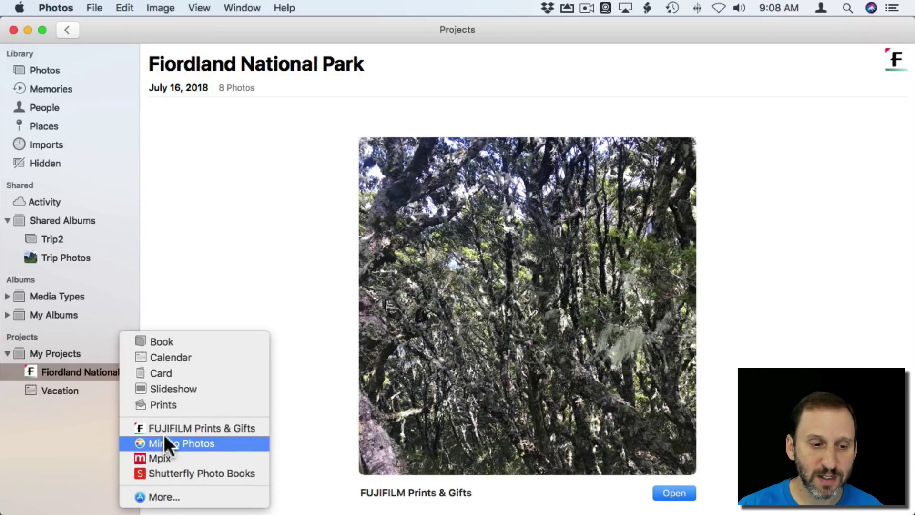
{"action": "left_click", "coordinate": [164, 438]}
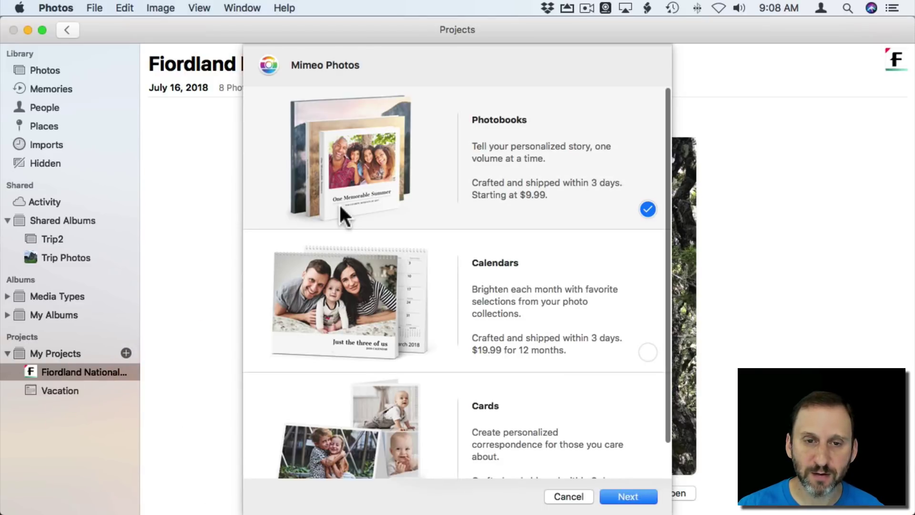
{"action": "scroll", "coordinate": [366, 427], "scroll_direction": "down", "scroll_amount": 3}
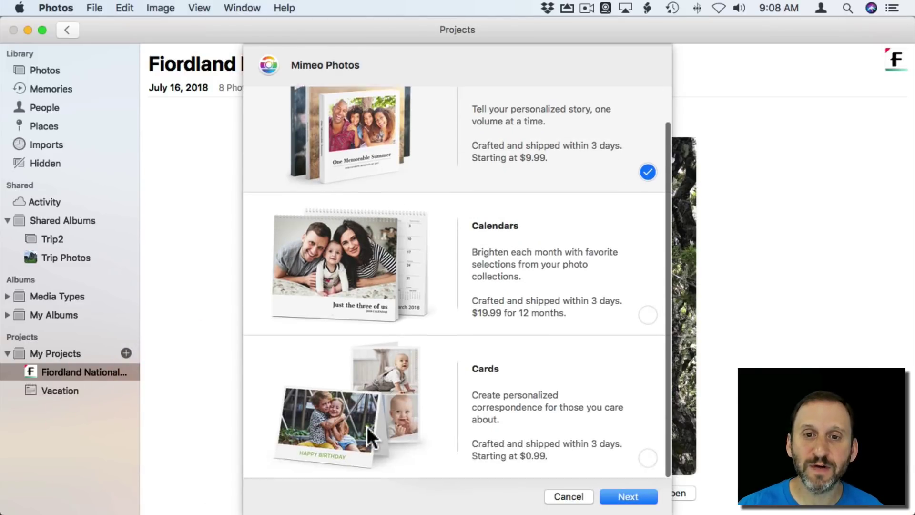
{"action": "scroll", "coordinate": [366, 427], "scroll_direction": "up", "scroll_amount": 3}
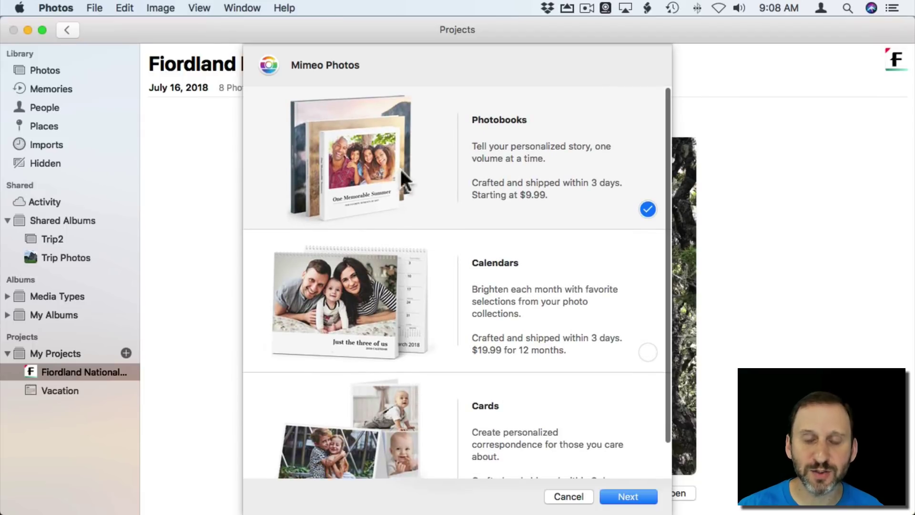
{"action": "scroll", "coordinate": [515, 295], "scroll_direction": "down", "scroll_amount": 2}
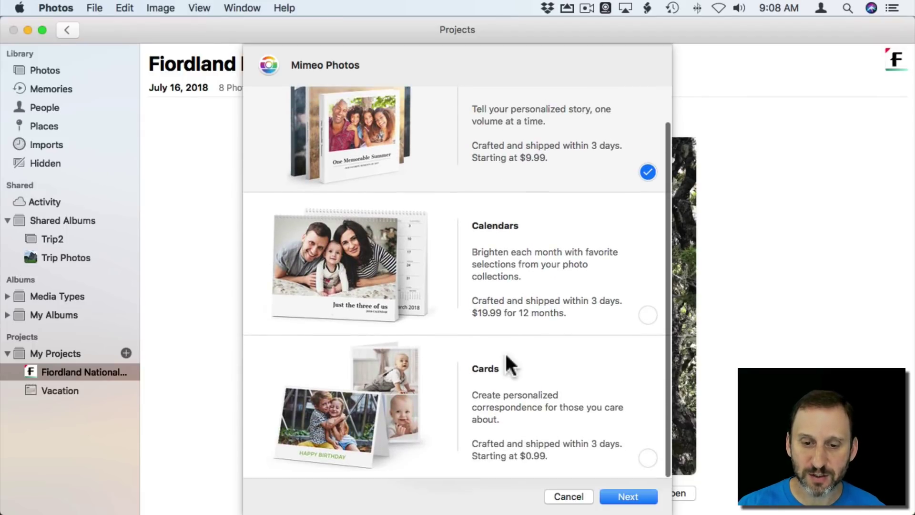
{"action": "left_click", "coordinate": [568, 496]}
{"action": "left_click", "coordinate": [125, 353]}
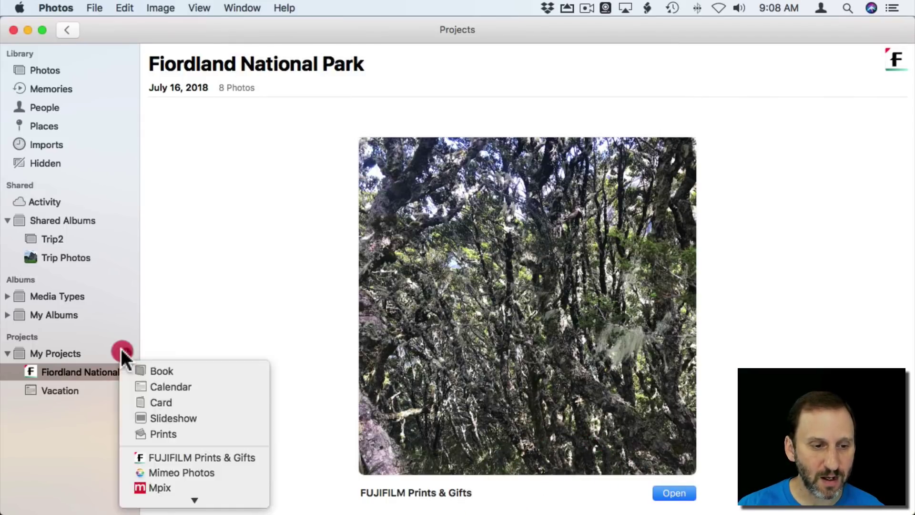
{"action": "left_click", "coordinate": [164, 458]}
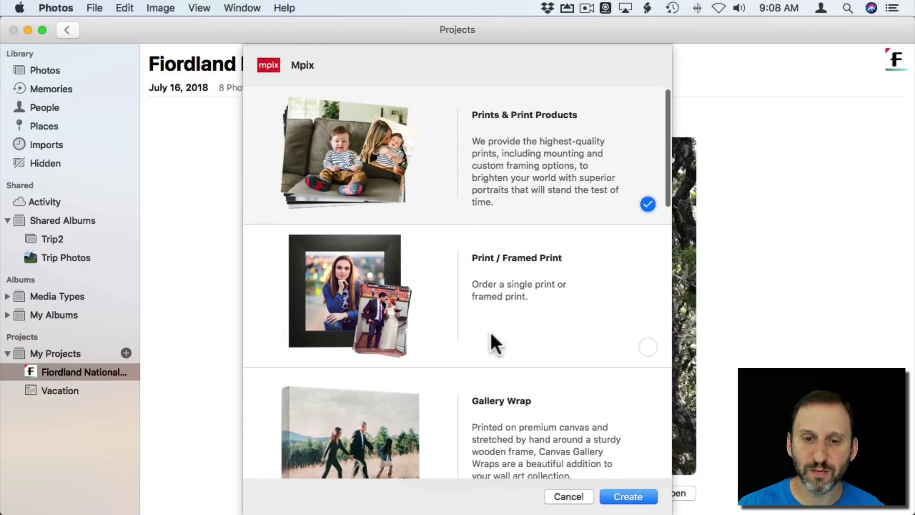
{"action": "scroll", "coordinate": [490, 341], "scroll_direction": "down", "scroll_amount": 5}
{"action": "scroll", "coordinate": [508, 195], "scroll_direction": "down", "scroll_amount": 10}
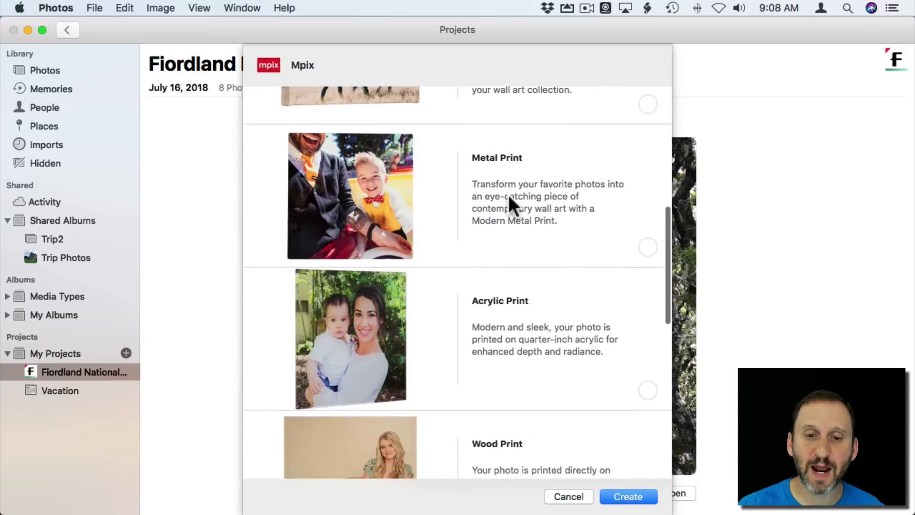
{"action": "scroll", "coordinate": [509, 196], "scroll_direction": "down", "scroll_amount": 9}
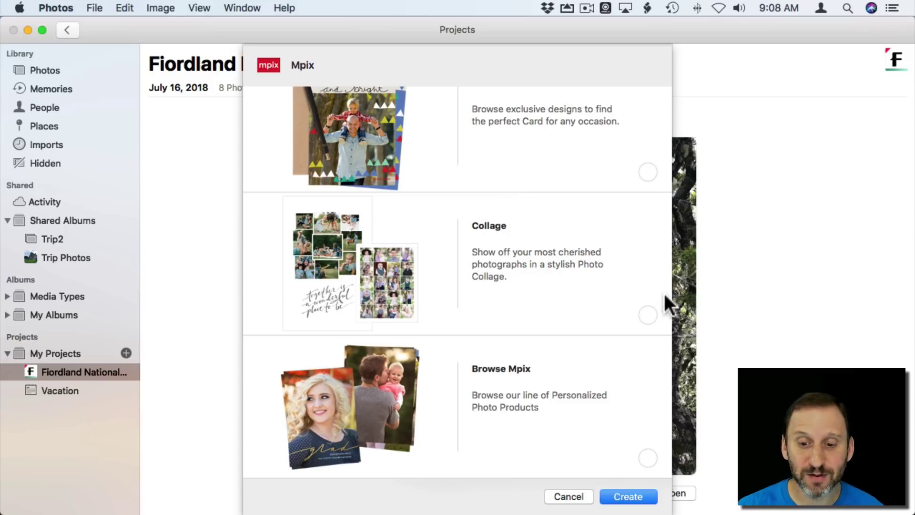
{"action": "left_click", "coordinate": [582, 497]}
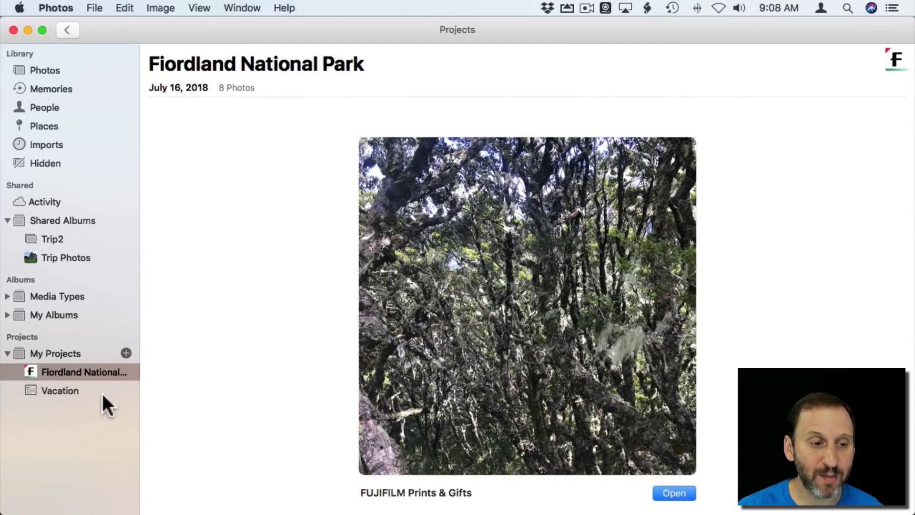
{"action": "left_click", "coordinate": [124, 357]}
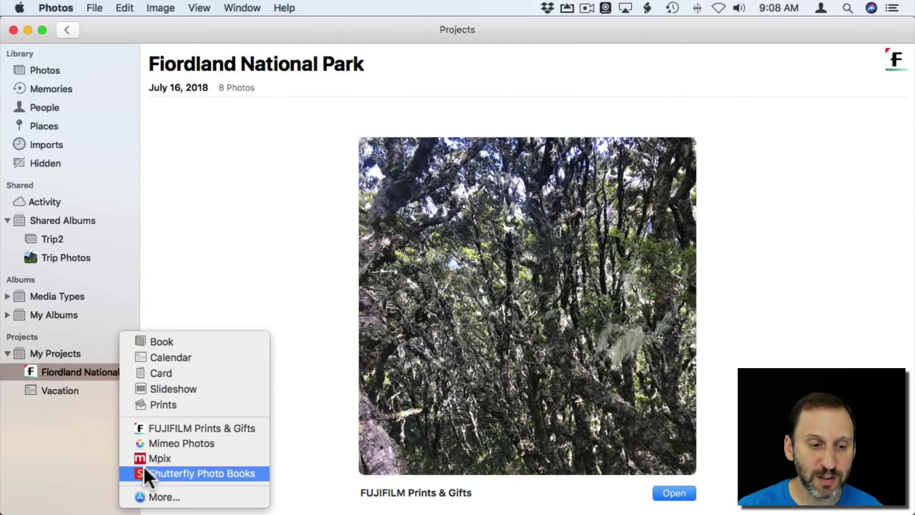
{"action": "left_click", "coordinate": [165, 474]}
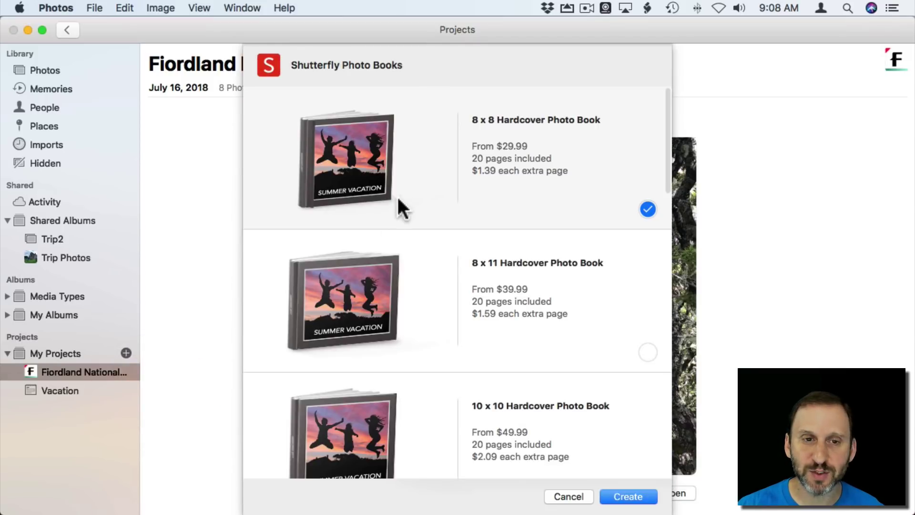
{"action": "scroll", "coordinate": [387, 262], "scroll_direction": "down", "scroll_amount": 10}
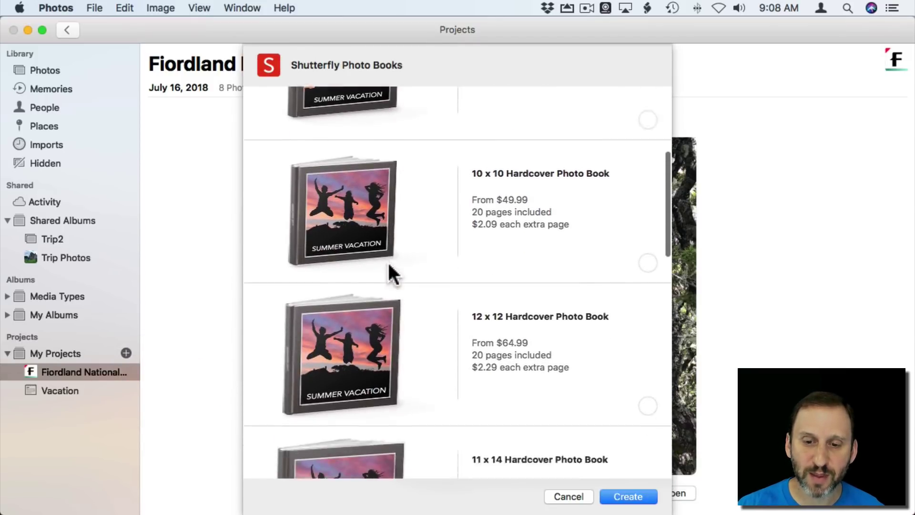
{"action": "scroll", "coordinate": [388, 263], "scroll_direction": "down", "scroll_amount": 10}
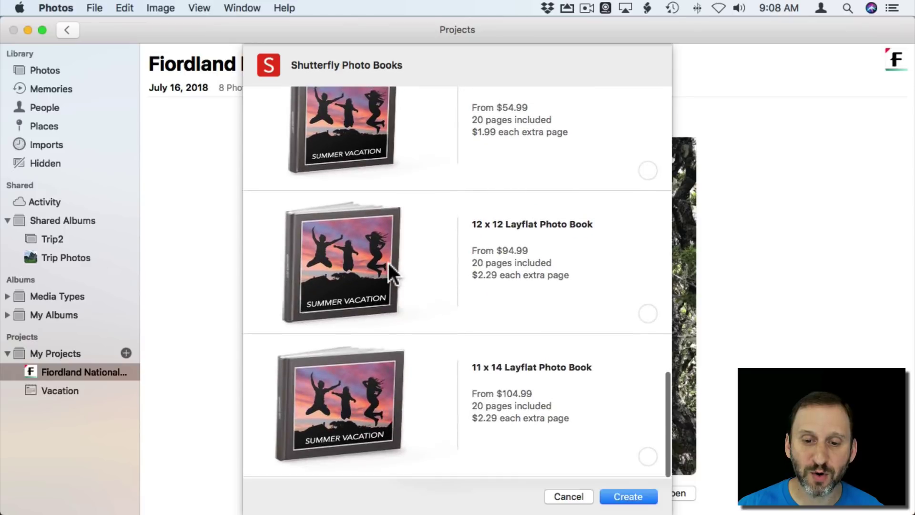